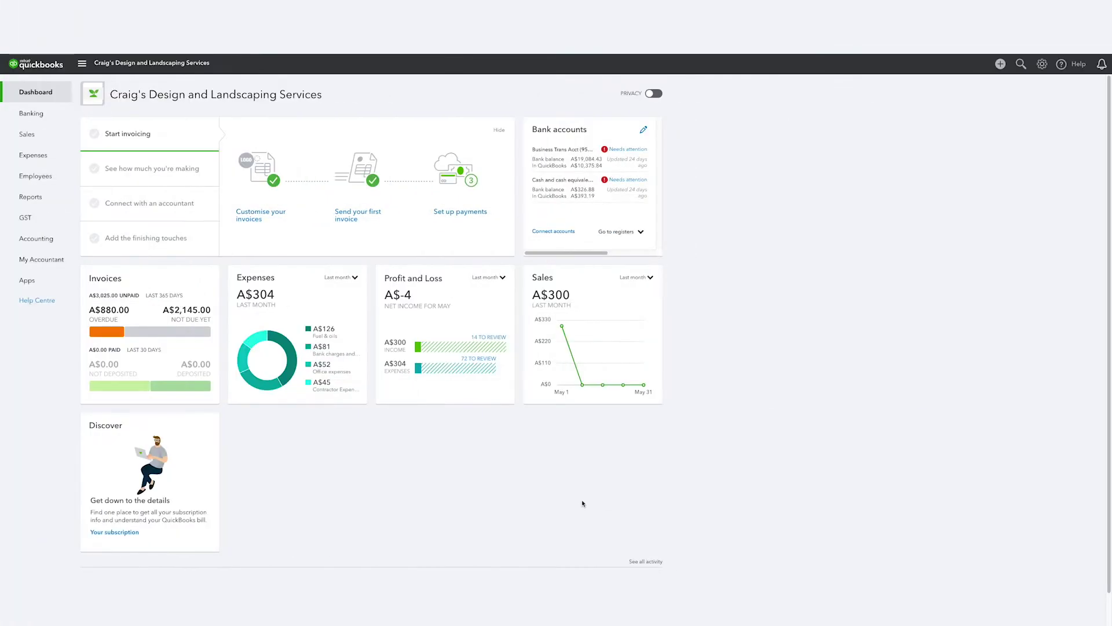
- Go to Custom Form Styles from the gear menu and open the New style dropdown
{"action": "left_click", "coordinate": [955, 63]}
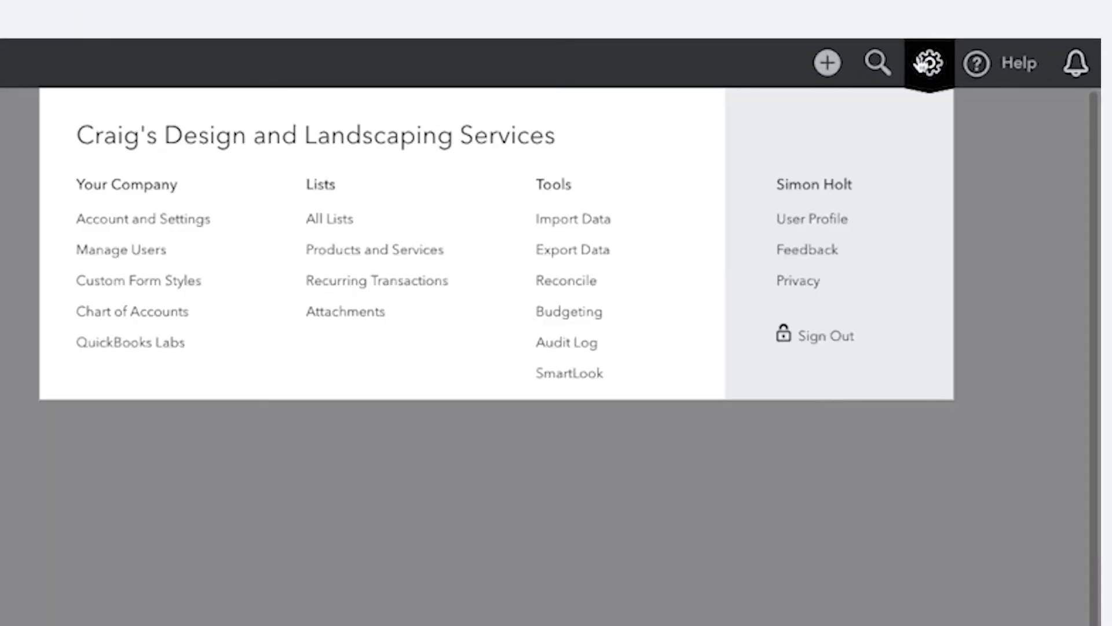
{"action": "left_click", "coordinate": [139, 290]}
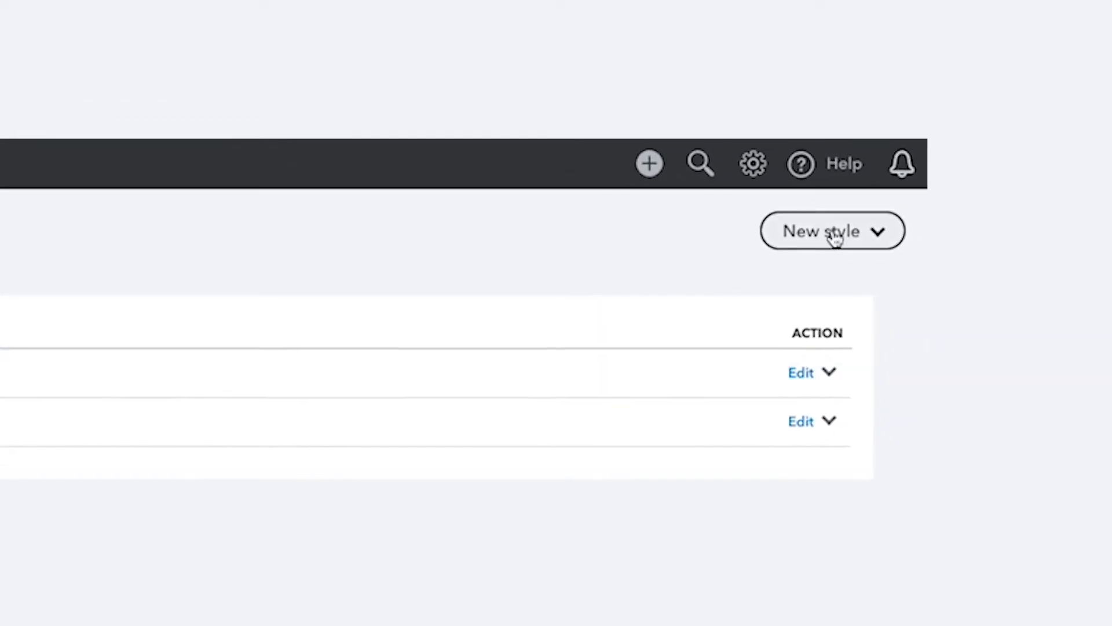
{"action": "left_click", "coordinate": [835, 238]}
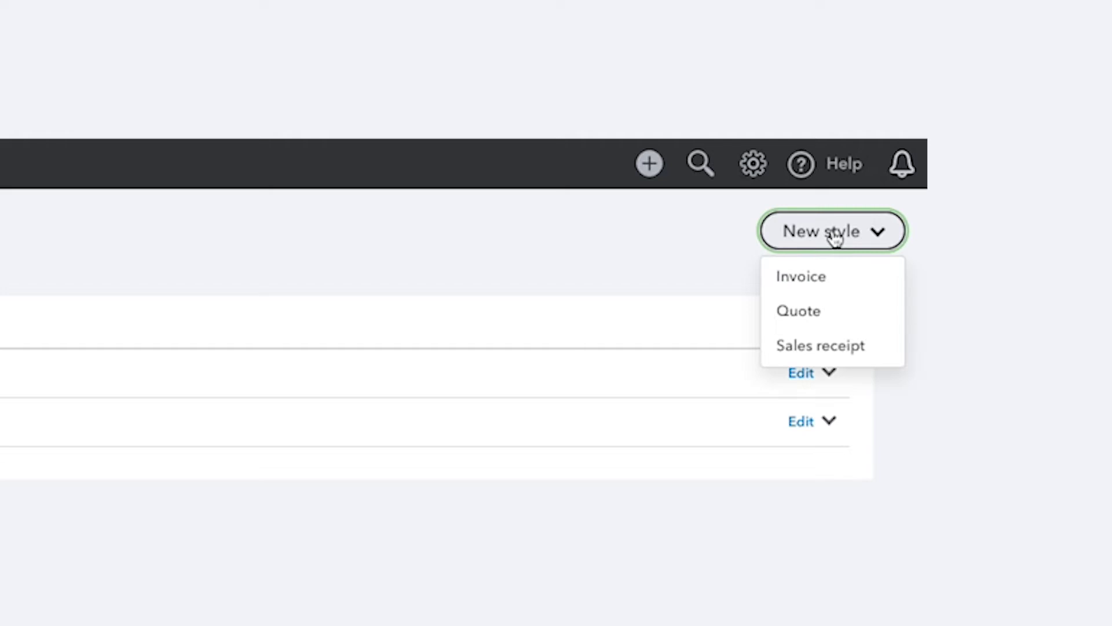
- Create a new invoice style and review its Content, Emails and Payments options
{"action": "left_click", "coordinate": [810, 288]}
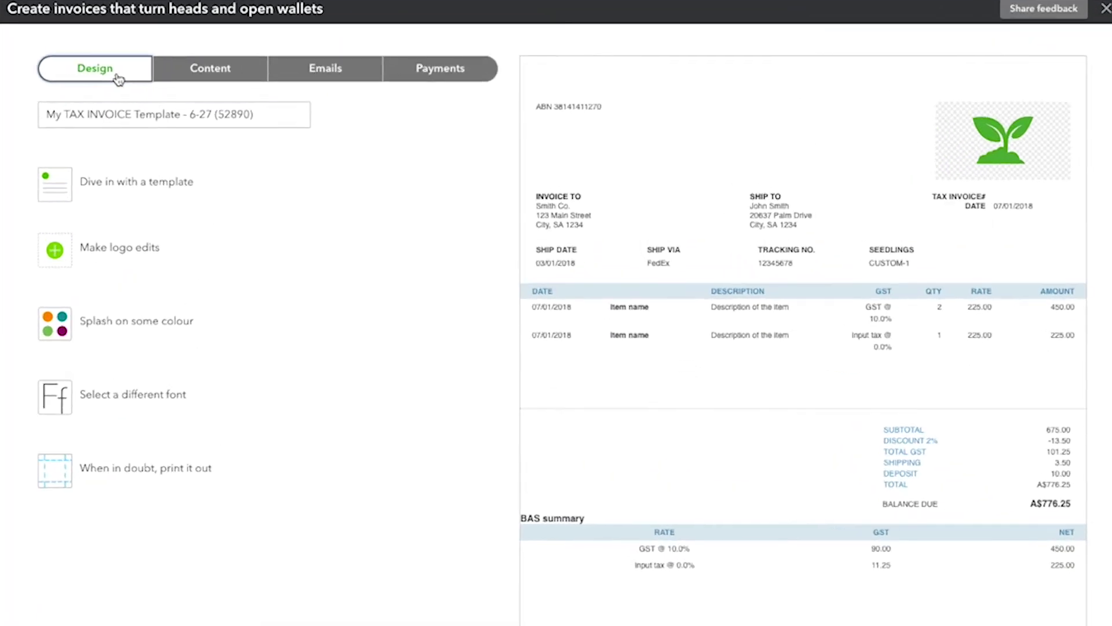
{"action": "left_click", "coordinate": [201, 72]}
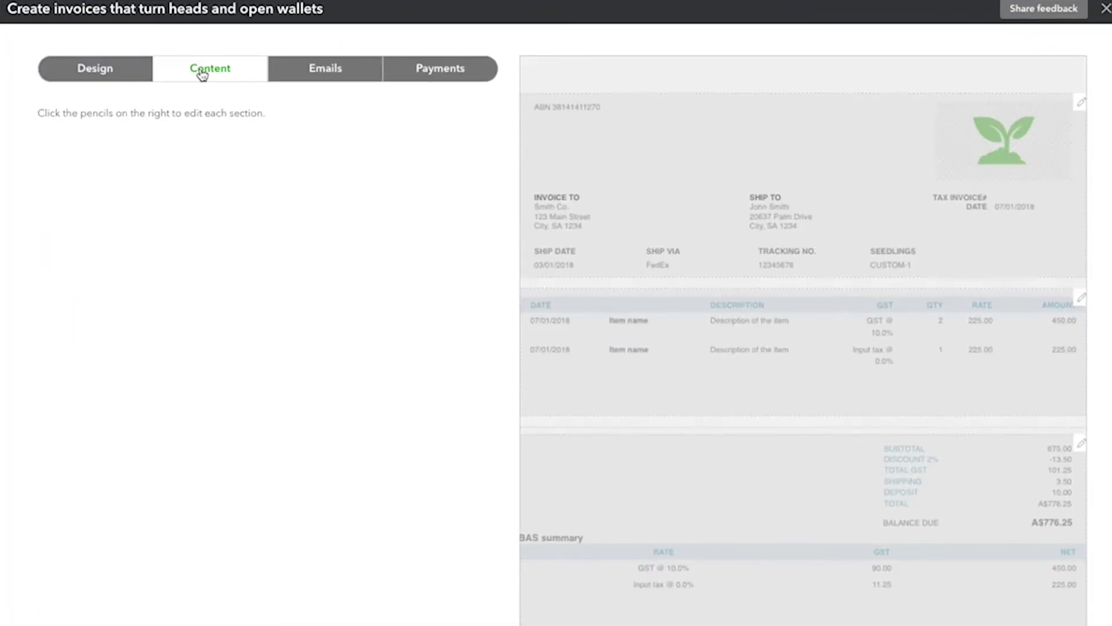
{"action": "left_click", "coordinate": [327, 74]}
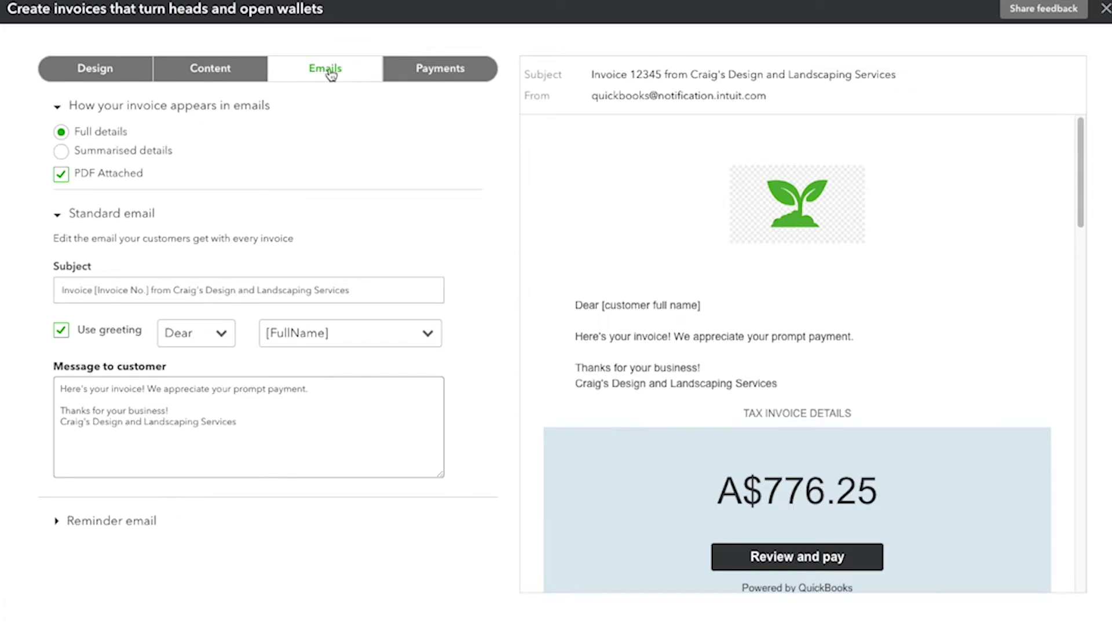
{"action": "left_click", "coordinate": [456, 76]}
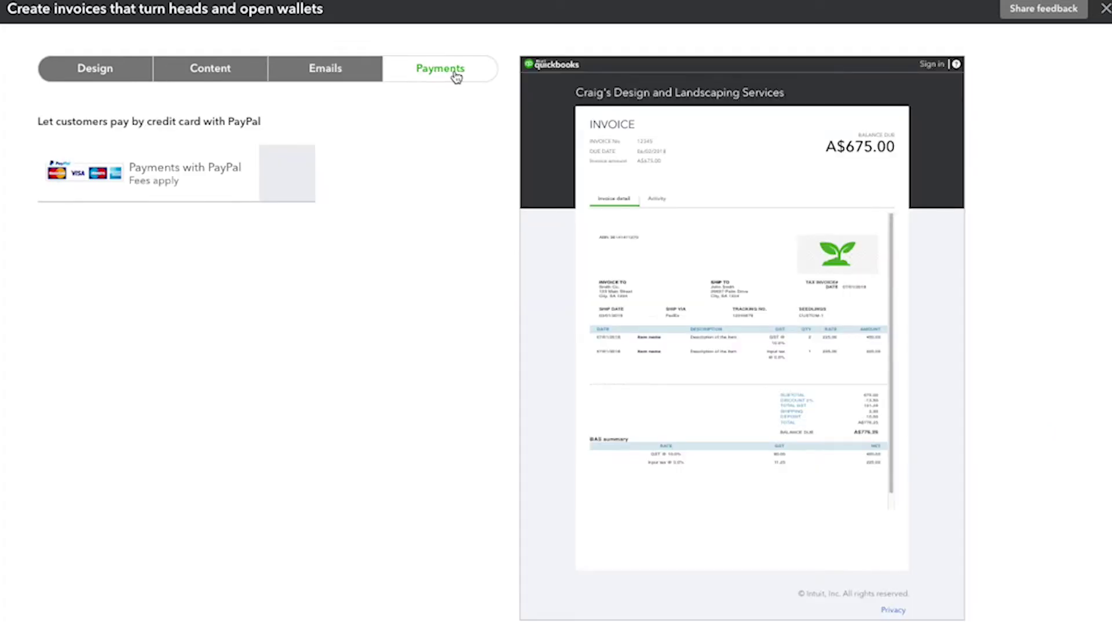
- Back on Design, view the font choices and the logo size and placement options
{"action": "left_click", "coordinate": [119, 76]}
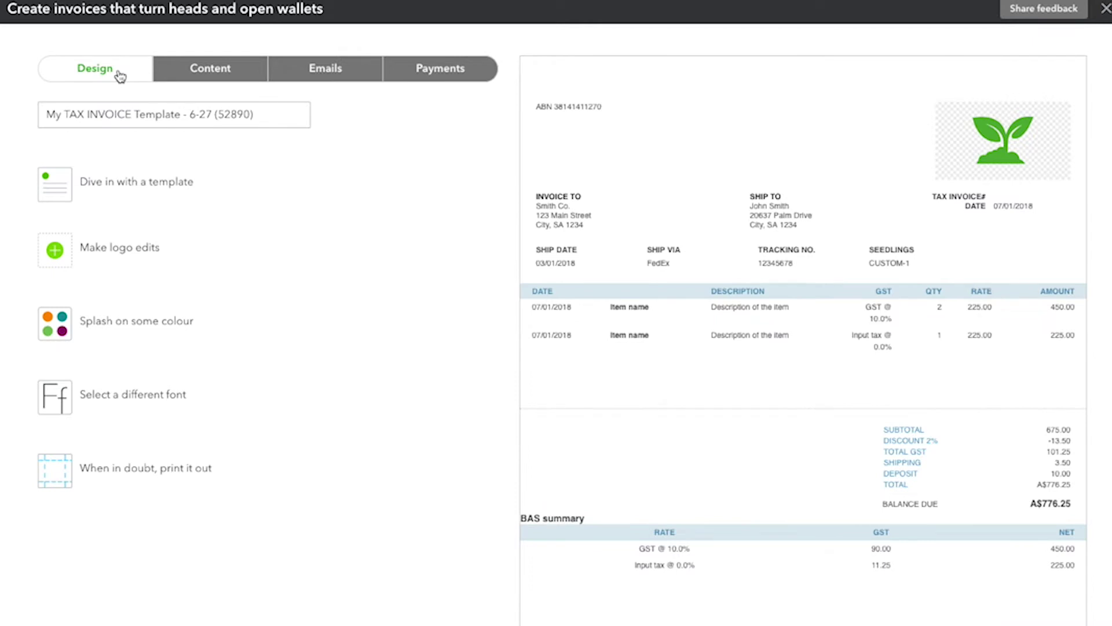
{"action": "left_click", "coordinate": [160, 409]}
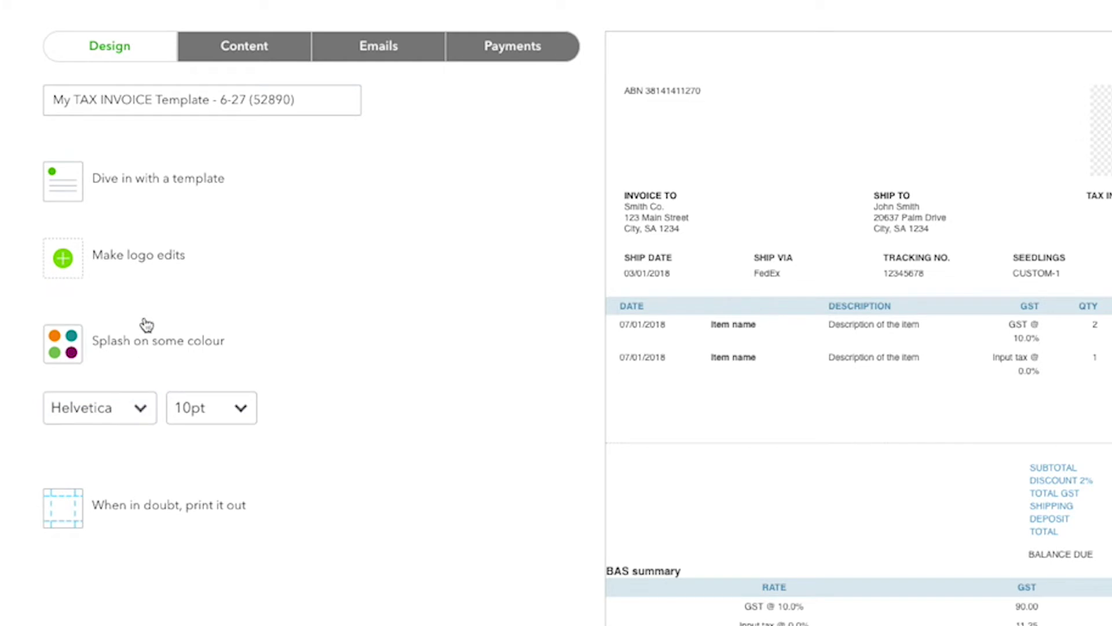
{"action": "left_click", "coordinate": [154, 259]}
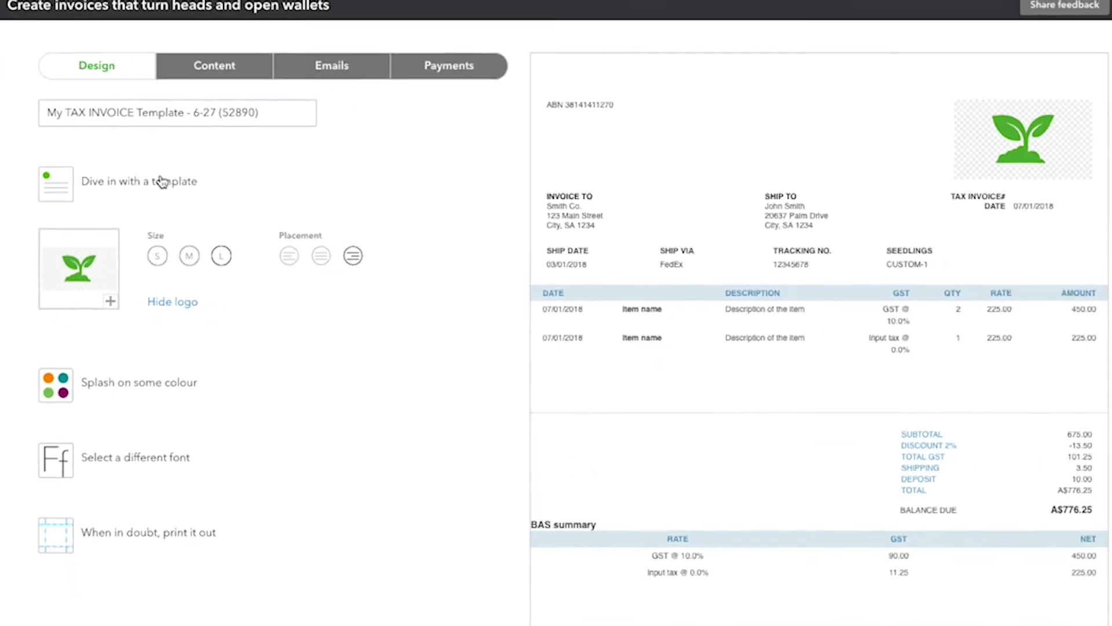
- Add the business name, business email and website to the invoice header on the Content tab
{"action": "left_click", "coordinate": [214, 74]}
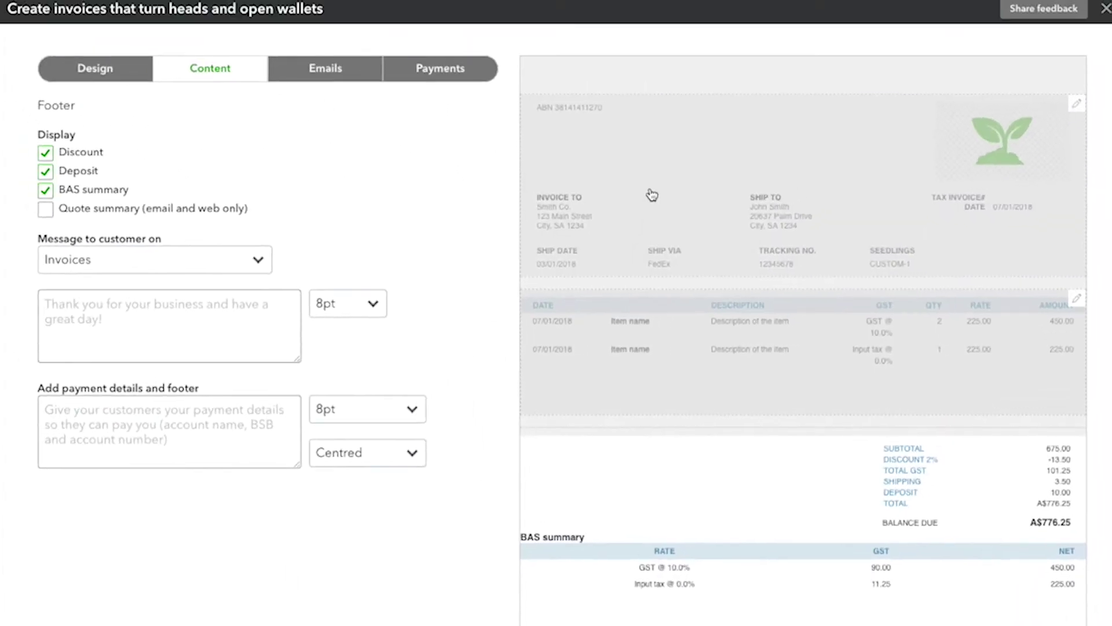
{"action": "left_click", "coordinate": [653, 194]}
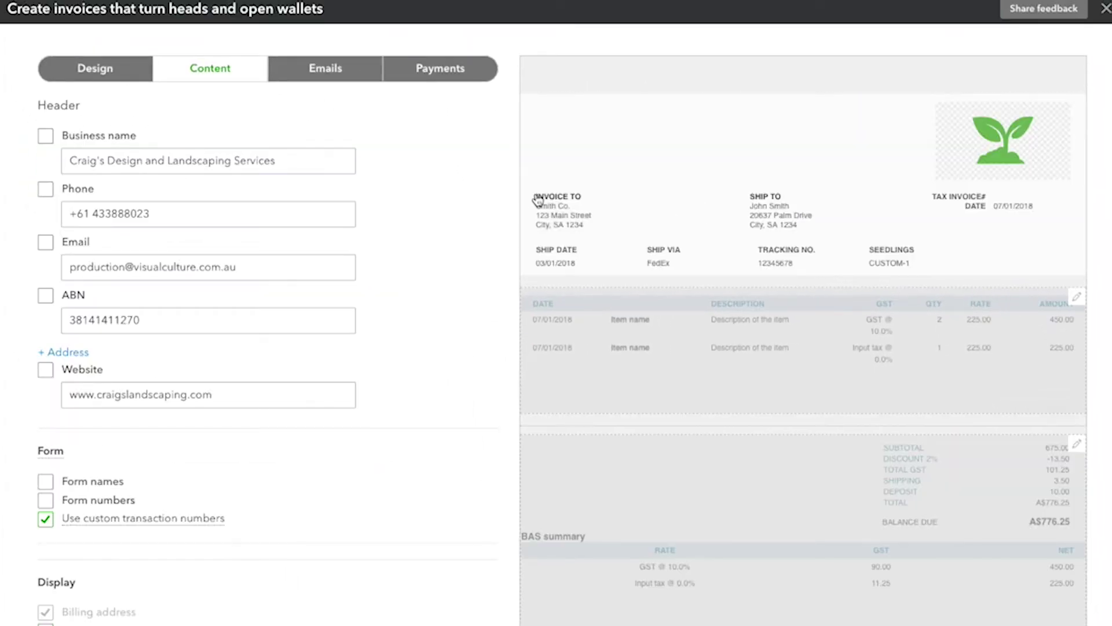
{"action": "left_click", "coordinate": [47, 141]}
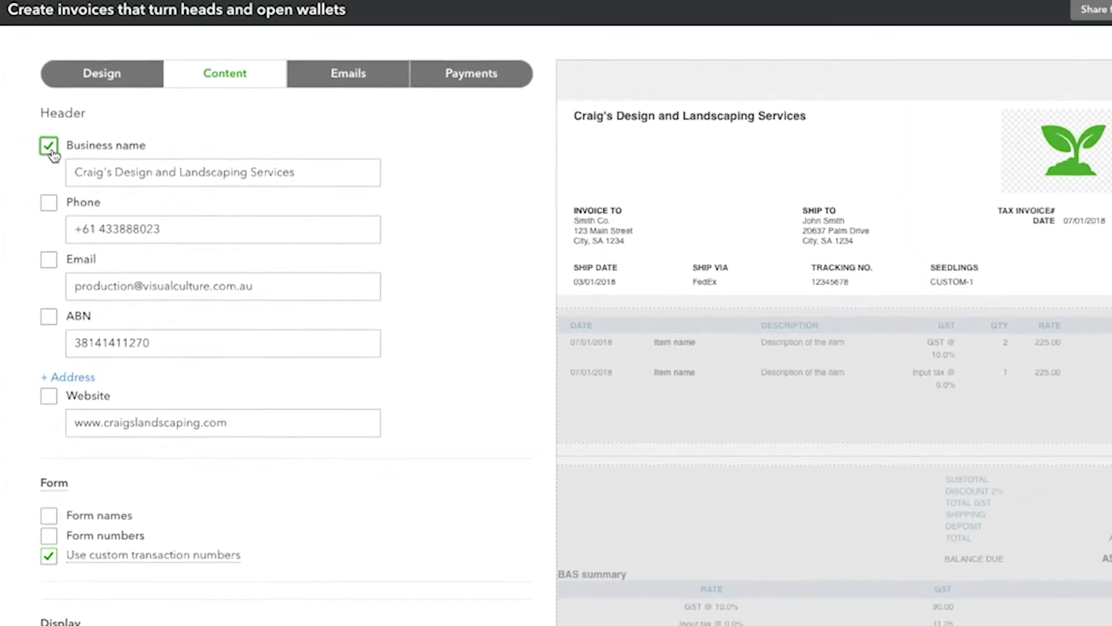
{"action": "left_click", "coordinate": [47, 249]}
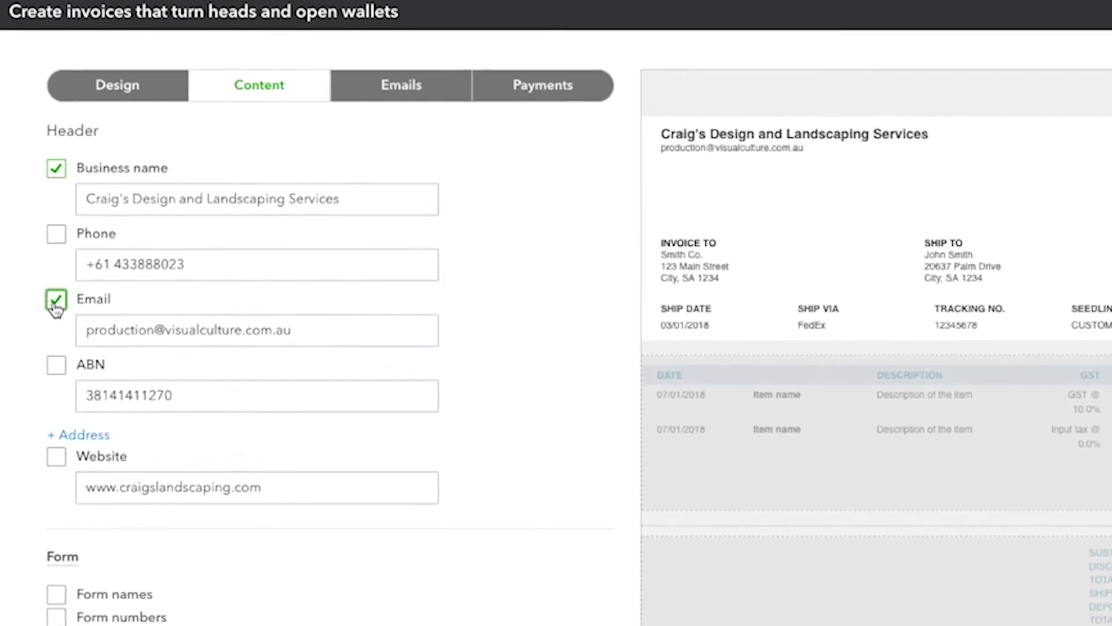
{"action": "left_click", "coordinate": [60, 494]}
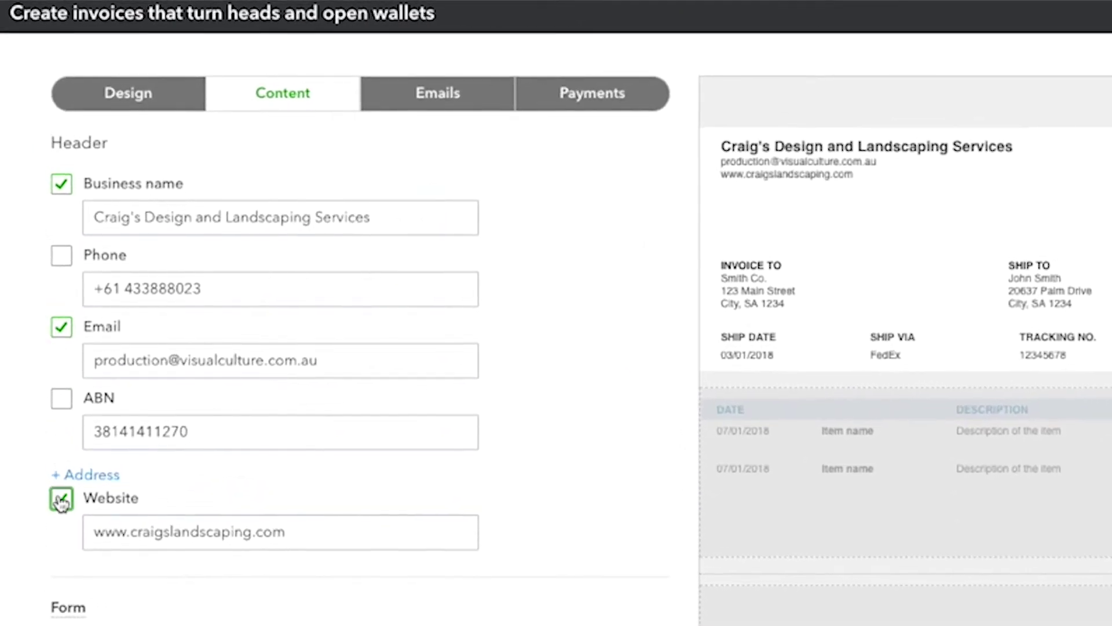
{"action": "left_click", "coordinate": [950, 537]}
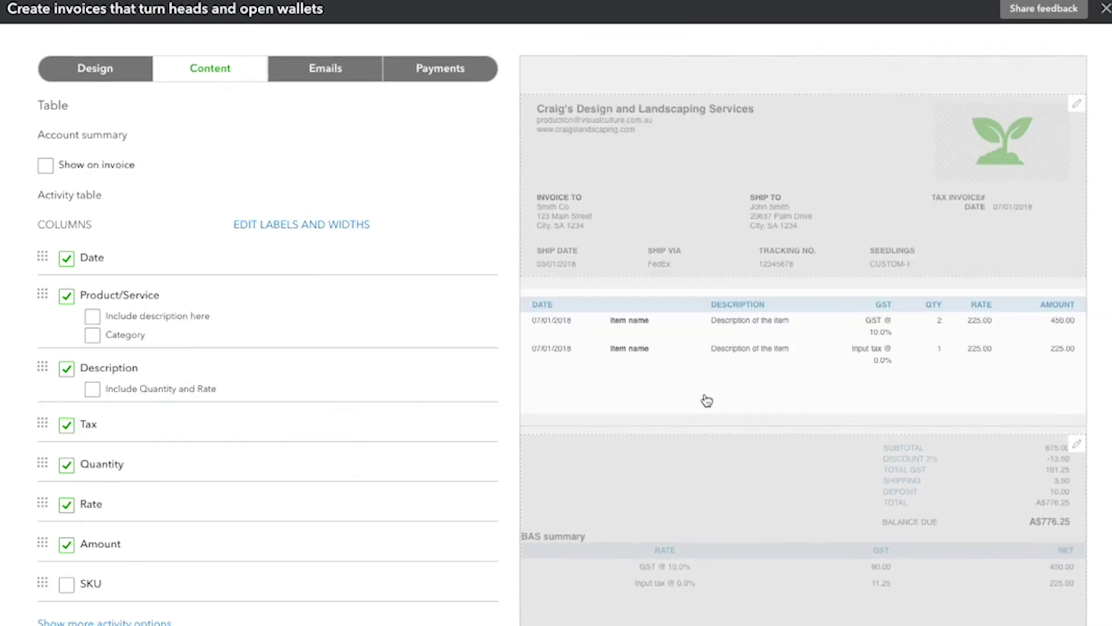
- Keep the Date and Product/Service columns, and narrow the Date column width from 20 to 15
{"action": "left_click", "coordinate": [67, 261]}
{"action": "left_click", "coordinate": [67, 260]}
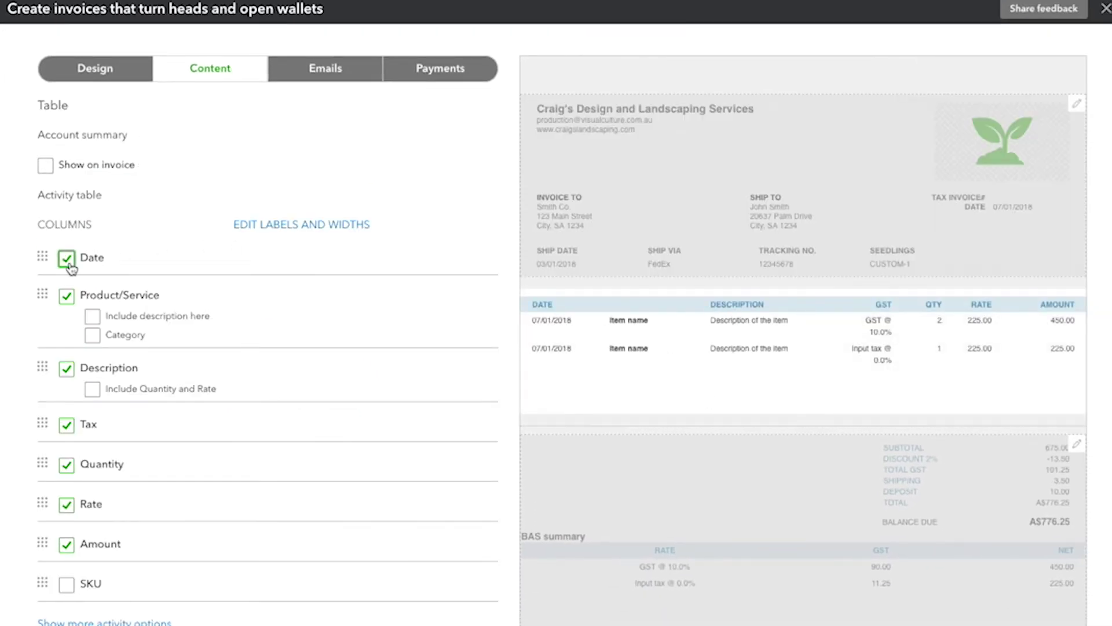
{"action": "left_click", "coordinate": [68, 297]}
{"action": "left_click", "coordinate": [68, 298]}
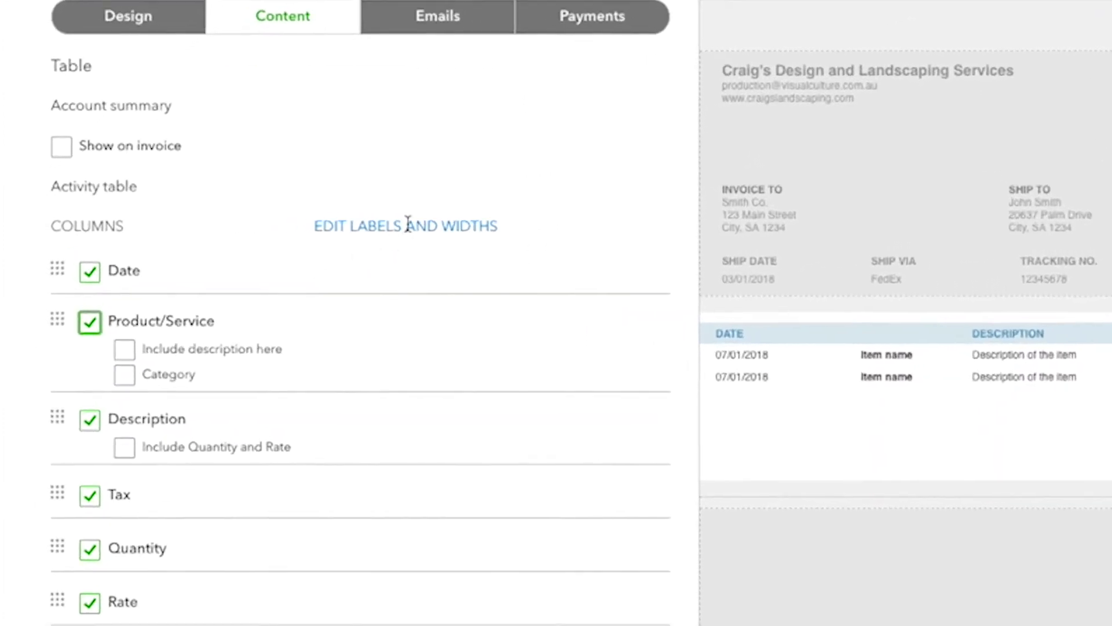
{"action": "left_click", "coordinate": [305, 224]}
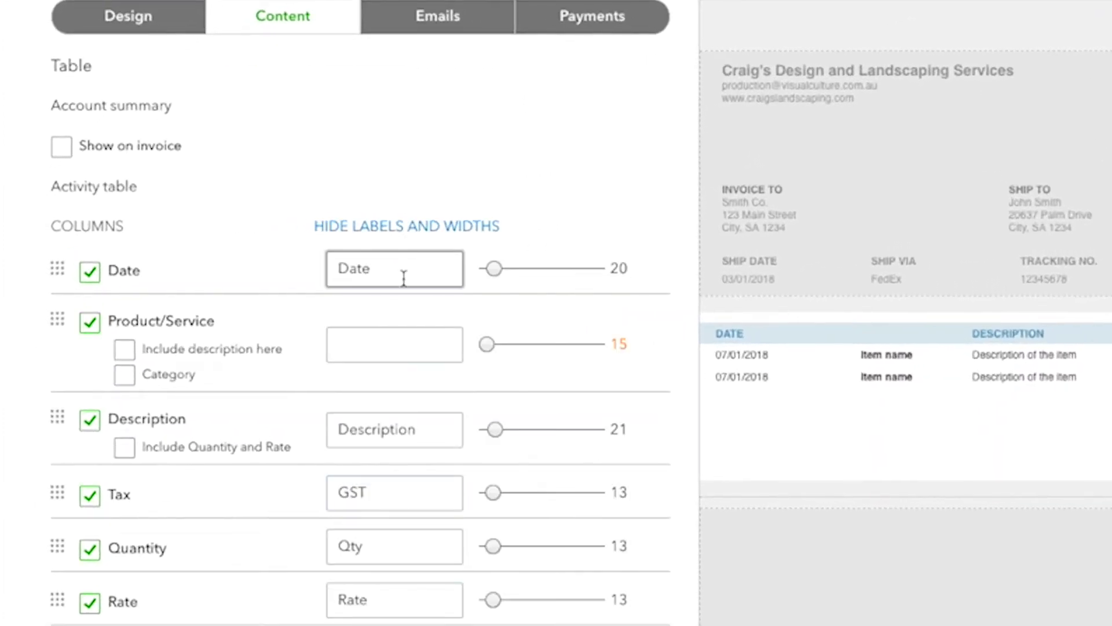
{"action": "left_click_drag", "start_coordinate": [494, 268], "coordinate": [487, 268]}
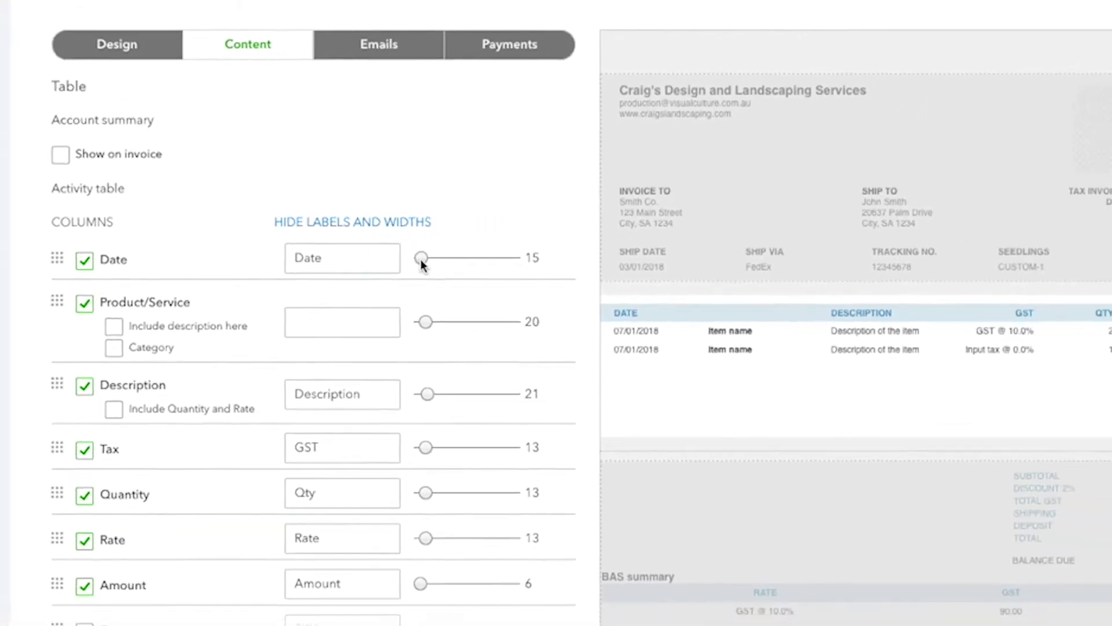
- Keep Discount shown and enter bank payment details (holder name, BSB, account number) in the footer
{"action": "left_click", "coordinate": [846, 605]}
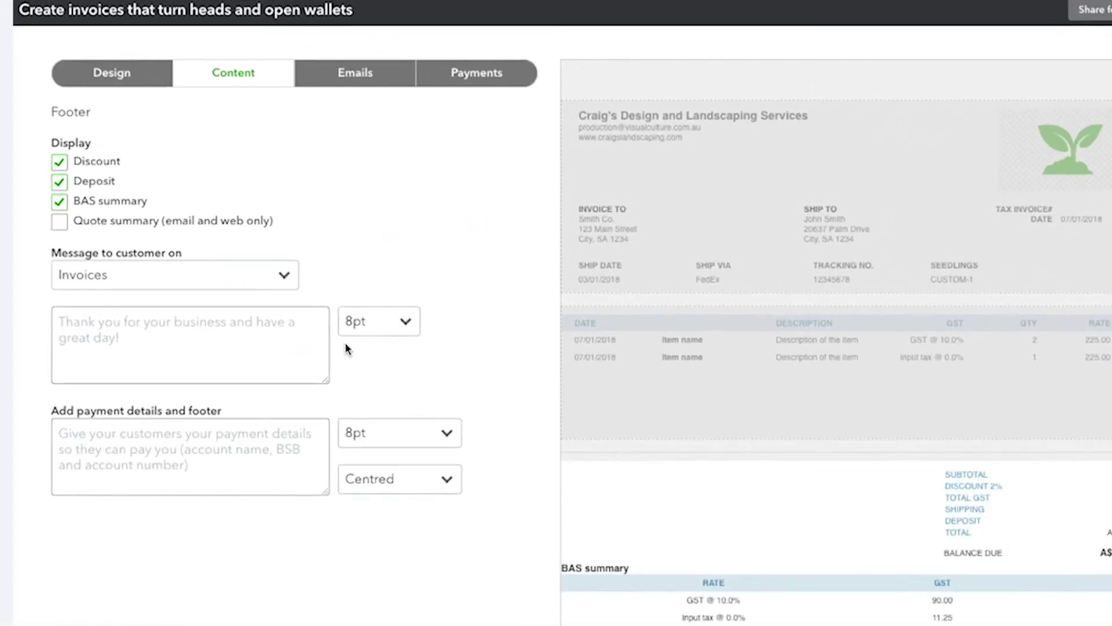
{"action": "left_click", "coordinate": [61, 152]}
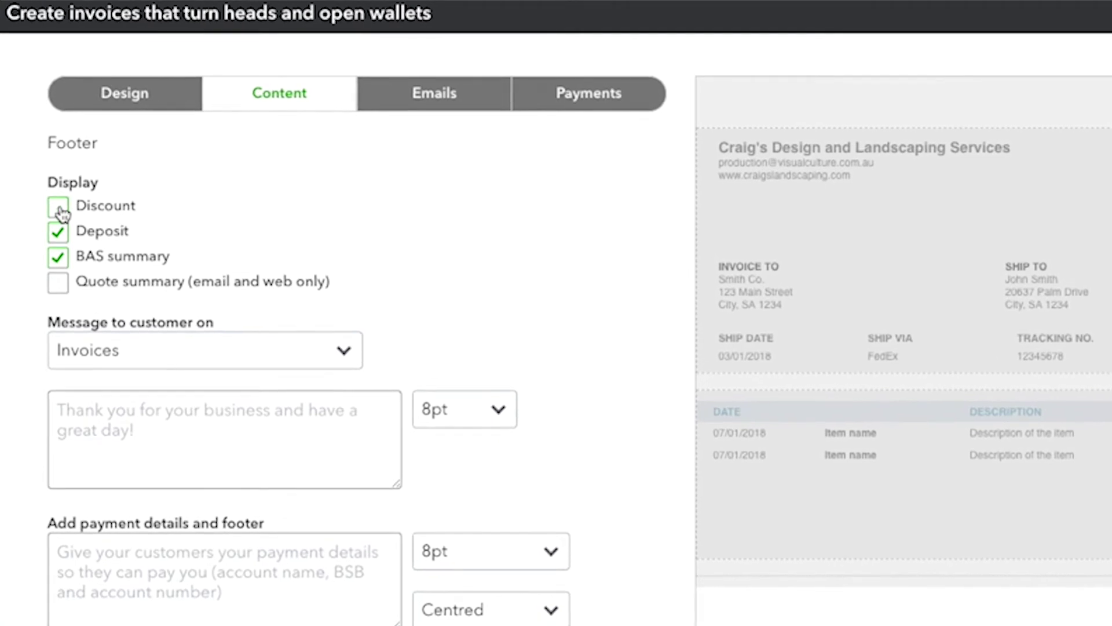
{"action": "left_click", "coordinate": [59, 208]}
{"action": "left_click", "coordinate": [94, 284]}
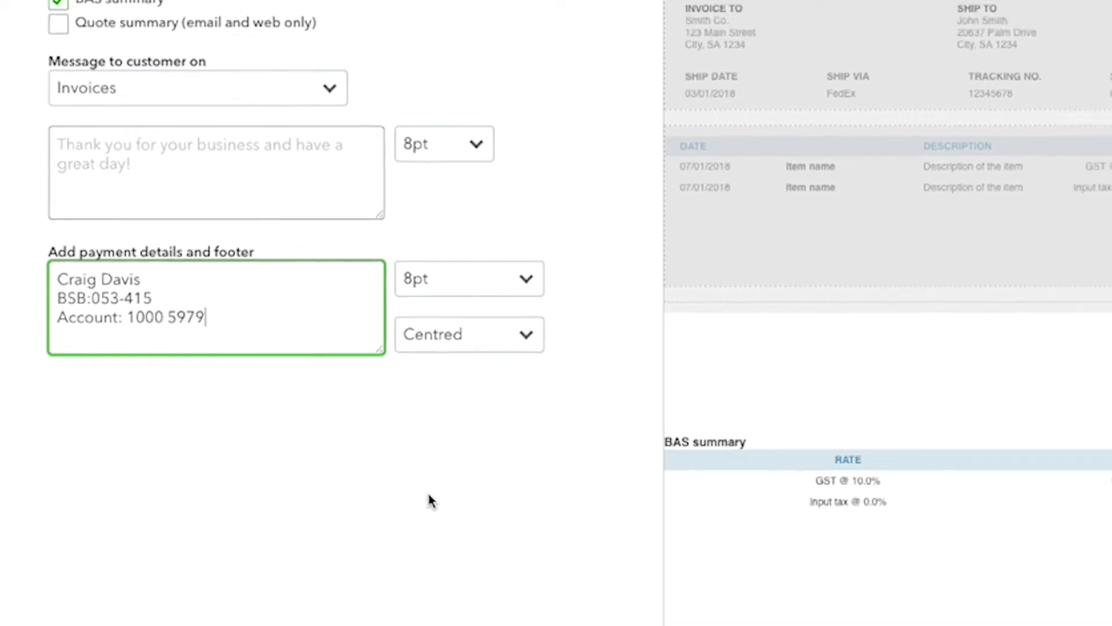
{"action": "left_click", "coordinate": [350, 8]}
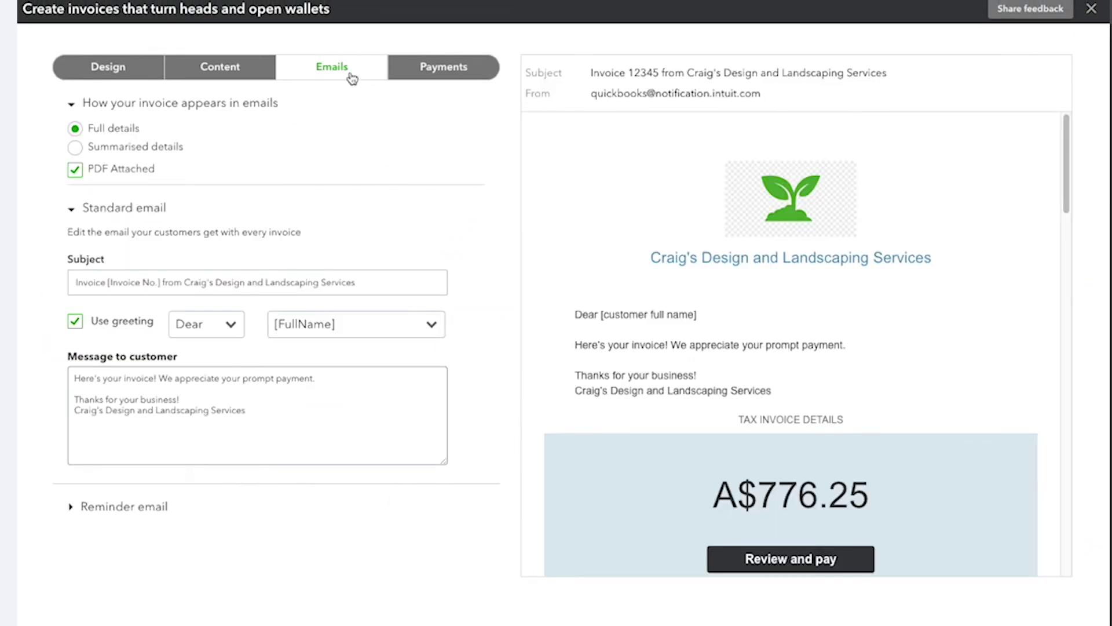
- Check the standard email message and reminder email subject, then move on to the PayPal payment options
{"action": "left_click", "coordinate": [206, 418]}
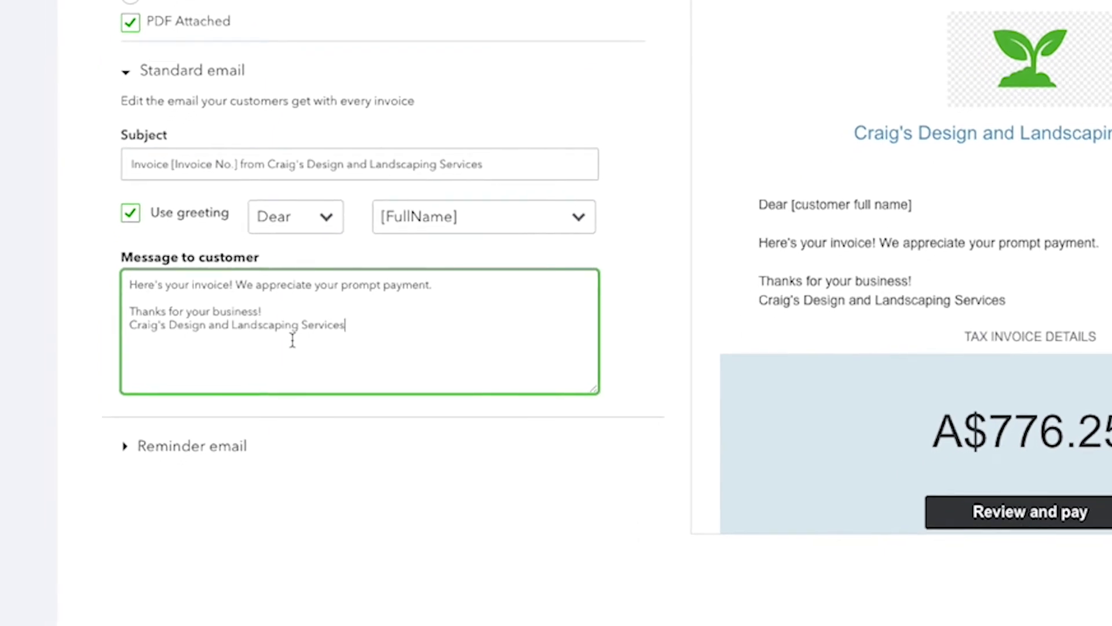
{"action": "left_click", "coordinate": [180, 449]}
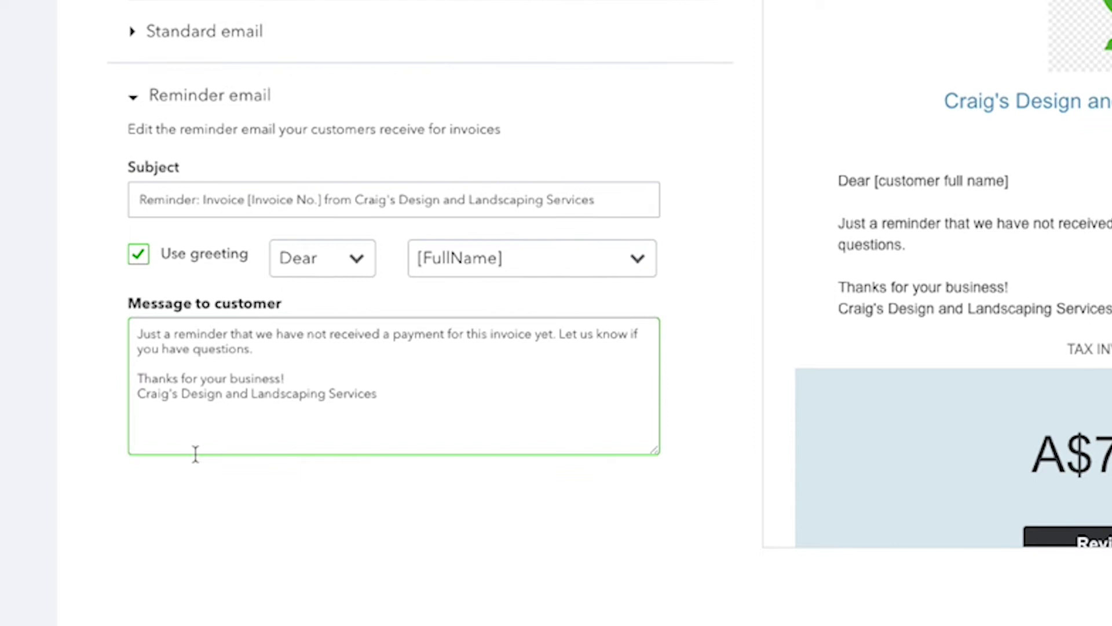
{"action": "left_click", "coordinate": [534, 197]}
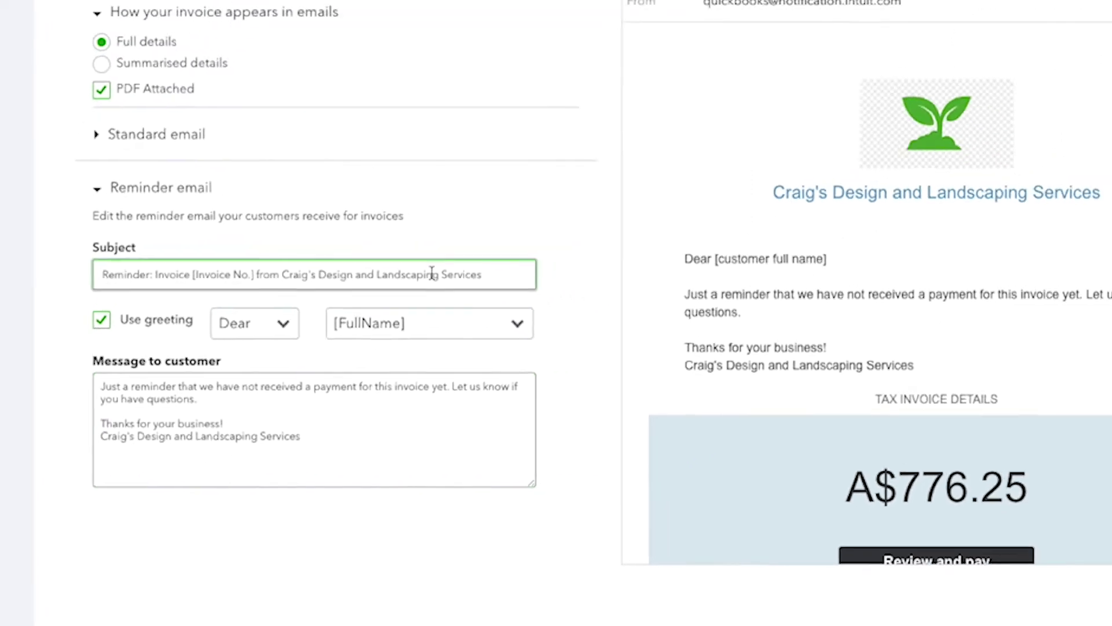
{"action": "left_click", "coordinate": [427, 68]}
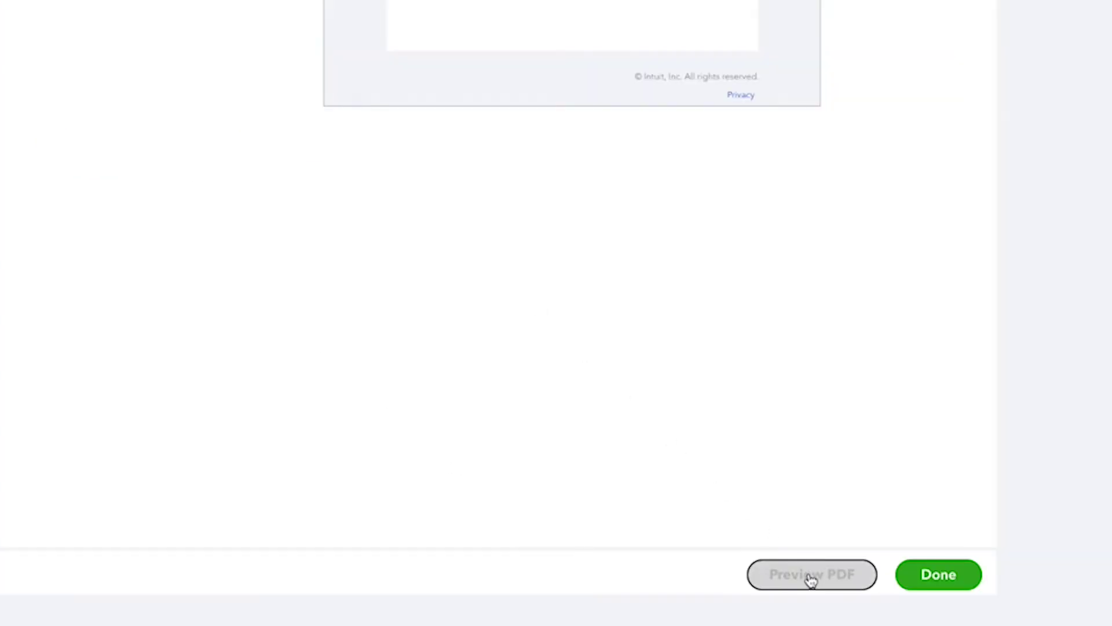
- Preview the invoice template as a PDF
{"action": "left_click", "coordinate": [811, 574]}
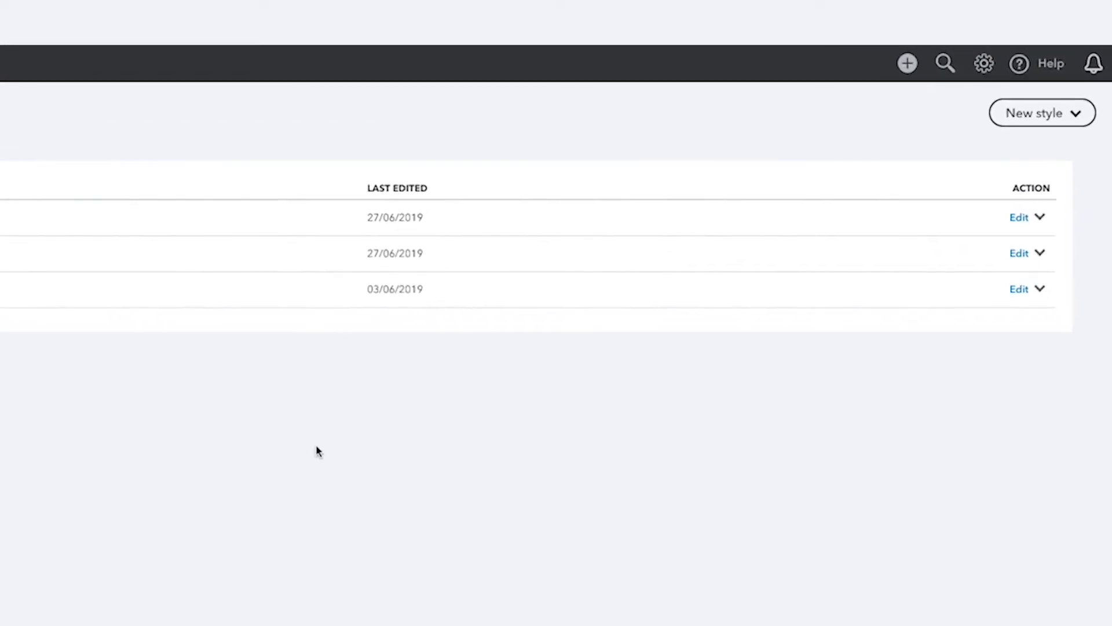
- Open the Sales form content settings under Account and Settings, showing the Seedlings custom field
{"action": "left_click", "coordinate": [961, 63]}
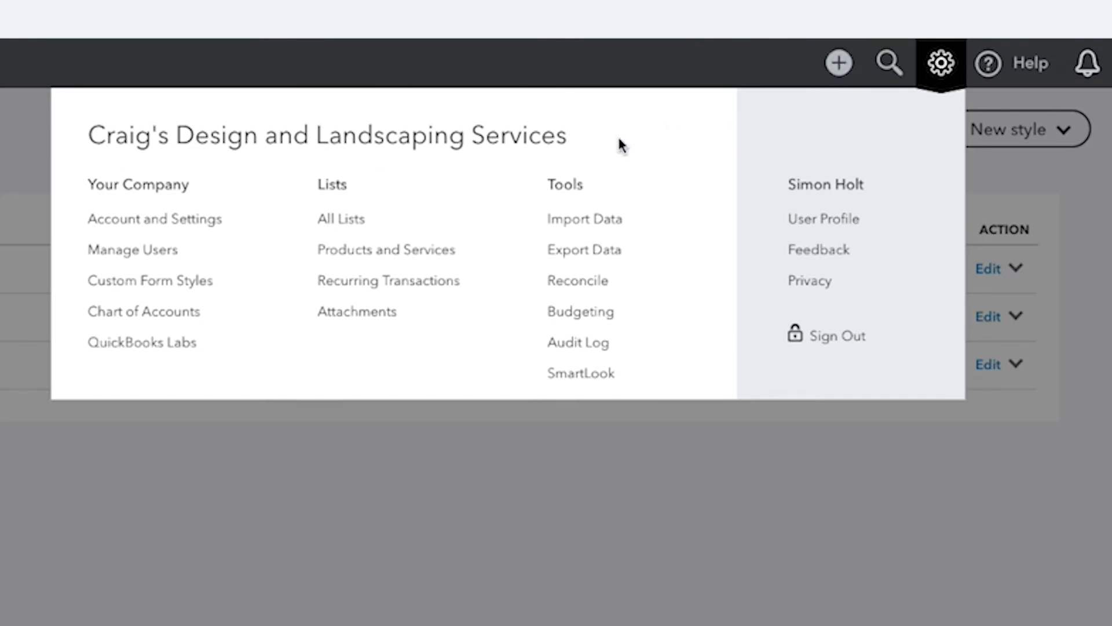
{"action": "left_click", "coordinate": [197, 223]}
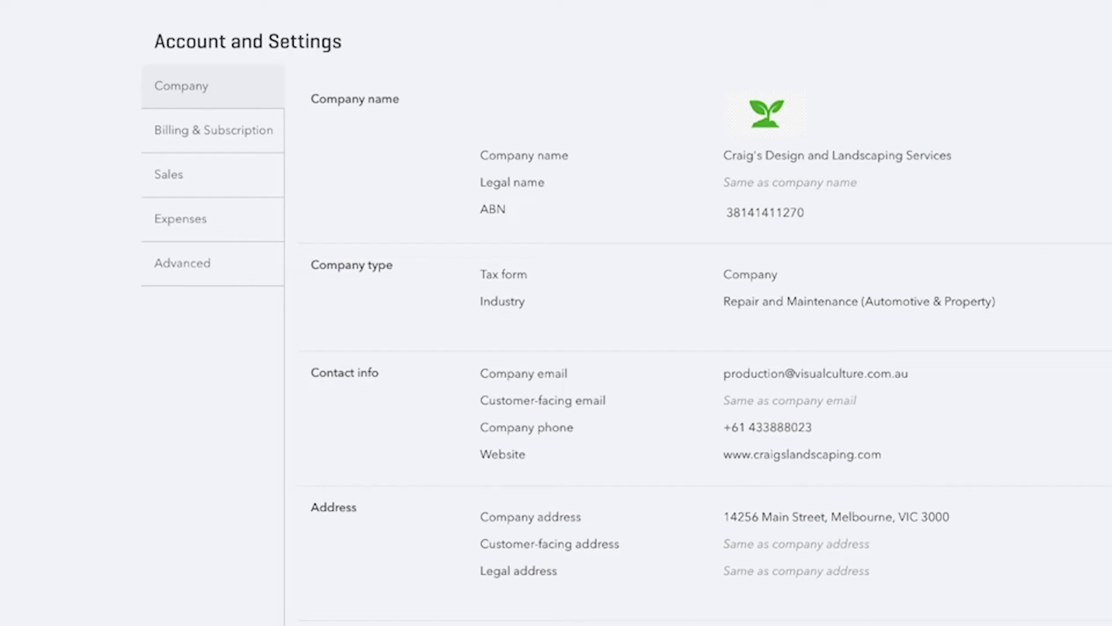
{"action": "left_click", "coordinate": [182, 180]}
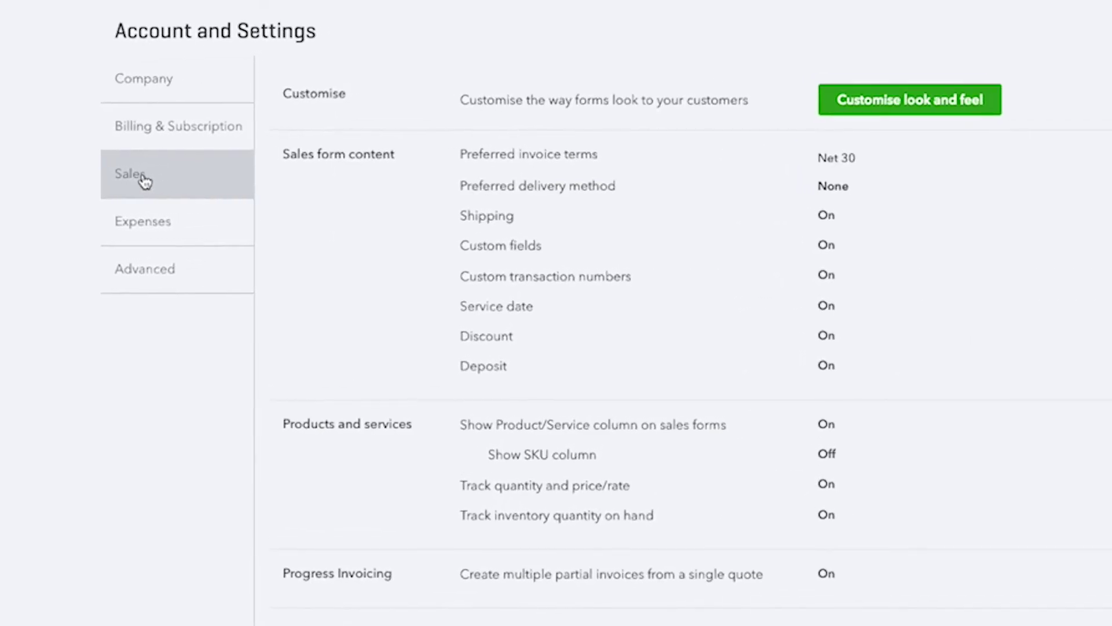
{"action": "left_click", "coordinate": [326, 169]}
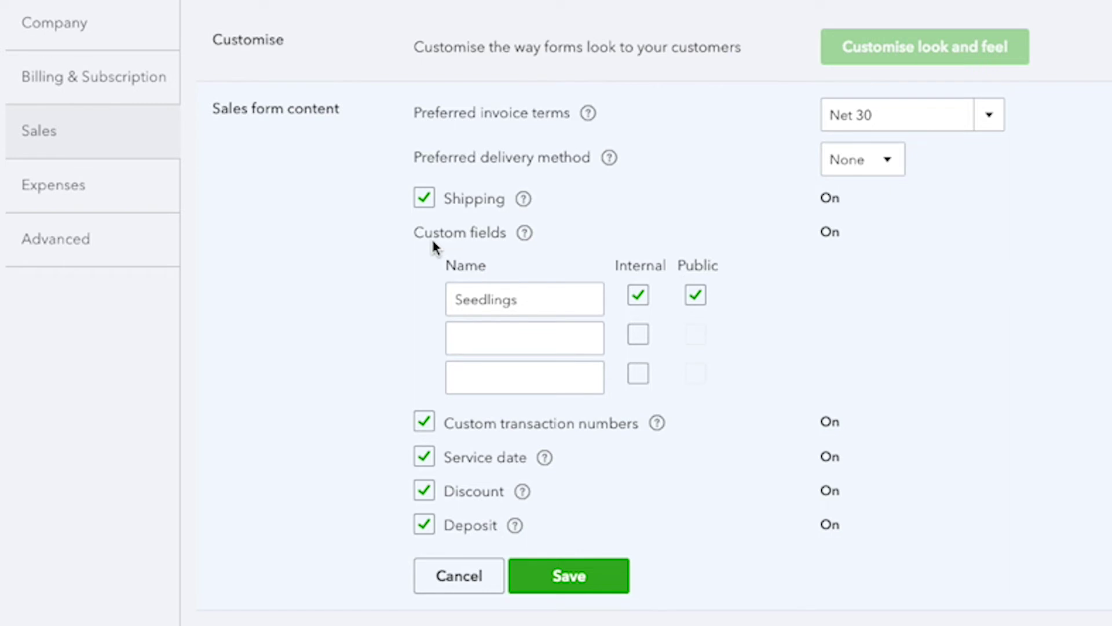
{"action": "scroll", "coordinate": [433, 243], "scroll_direction": "down", "scroll_amount": 3}
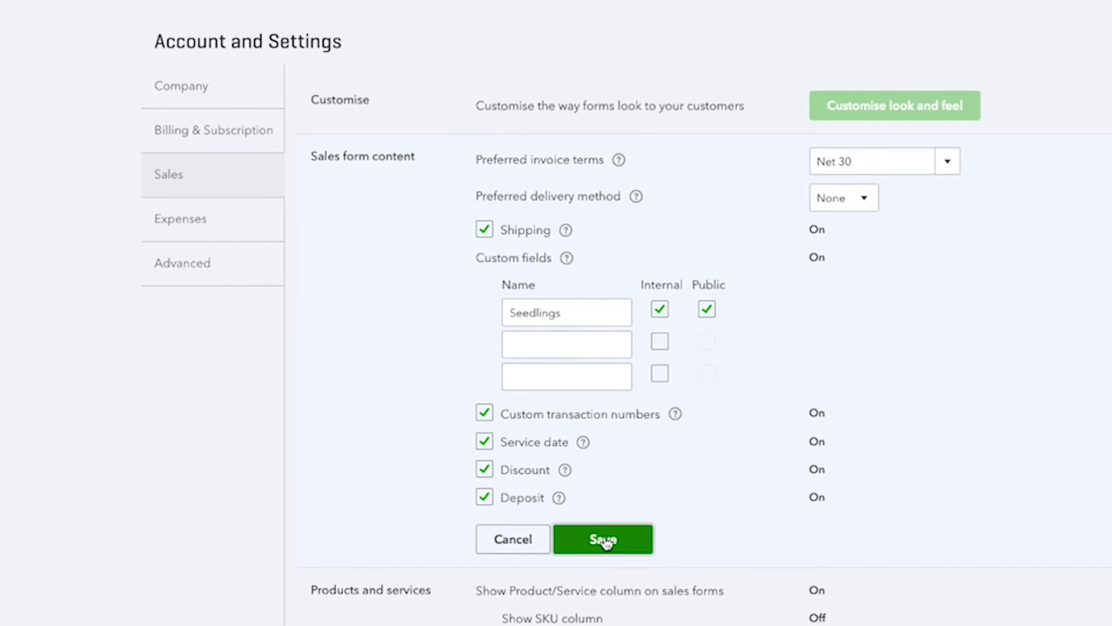
- Save the Sales form content and the Products and services settings
{"action": "left_click", "coordinate": [596, 516]}
{"action": "left_click", "coordinate": [425, 428]}
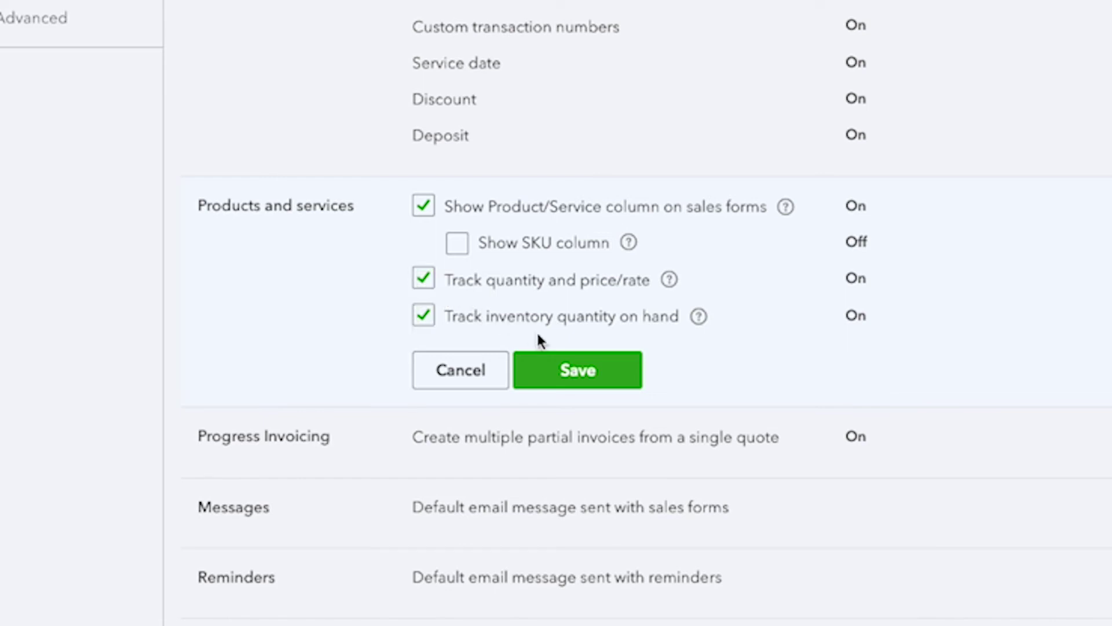
{"action": "left_click", "coordinate": [586, 383]}
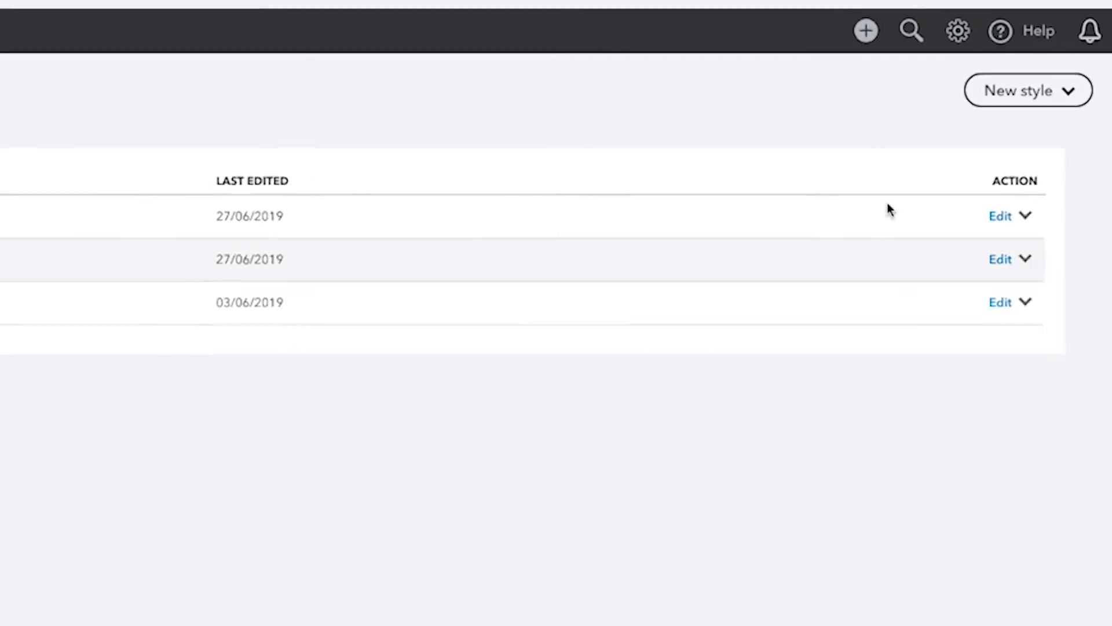
- Start a new transaction from the + Create menu
{"action": "left_click", "coordinate": [977, 58]}
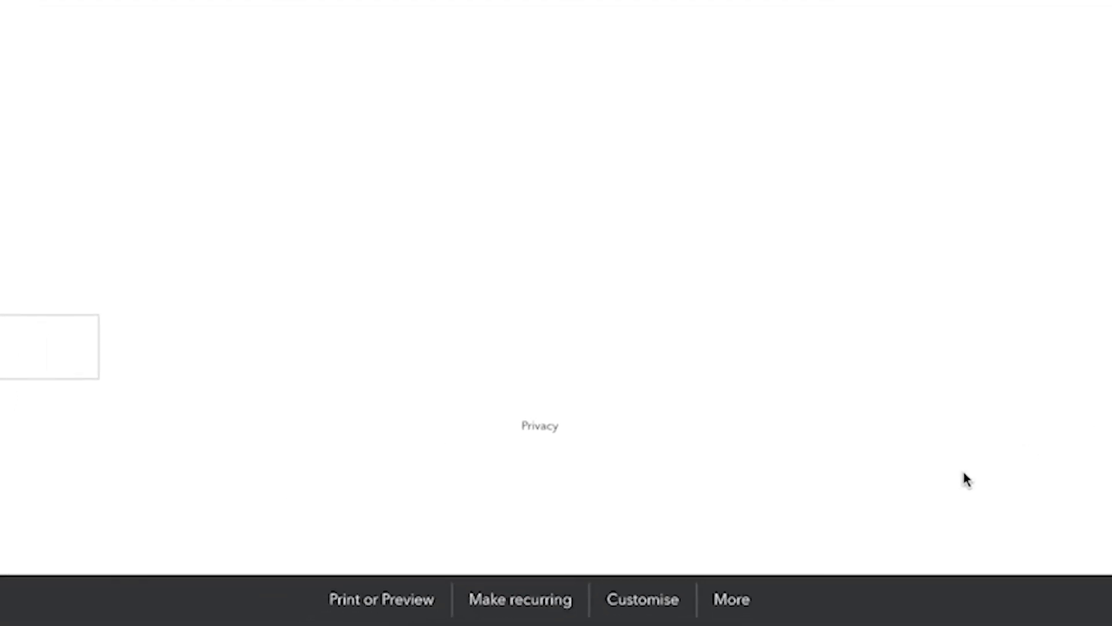
{"action": "left_click", "coordinate": [643, 600]}
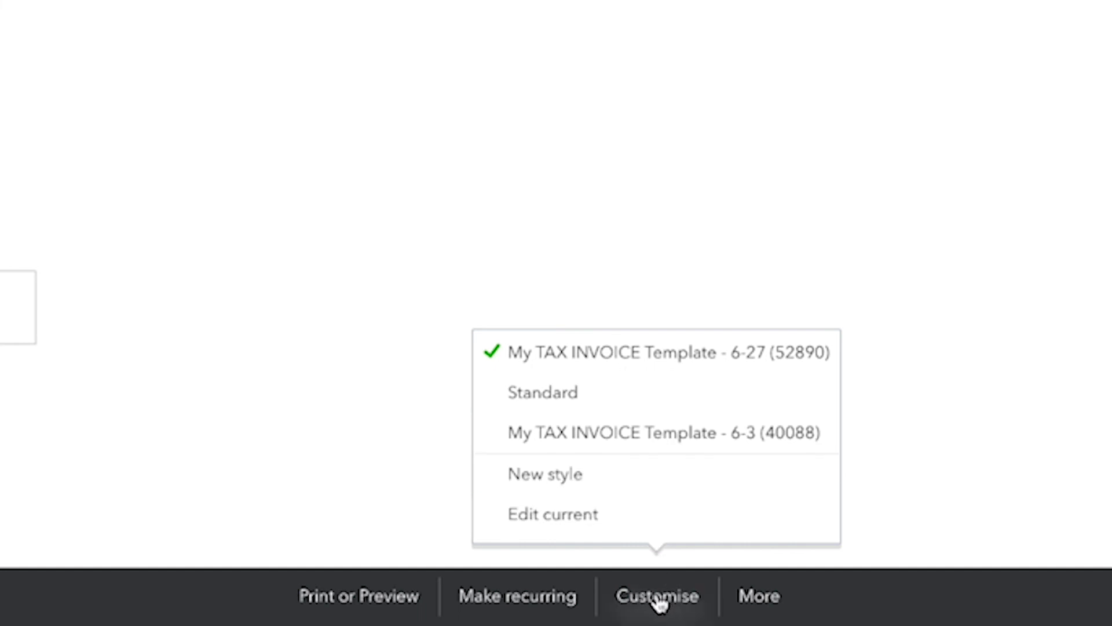
{"action": "left_click", "coordinate": [371, 603]}
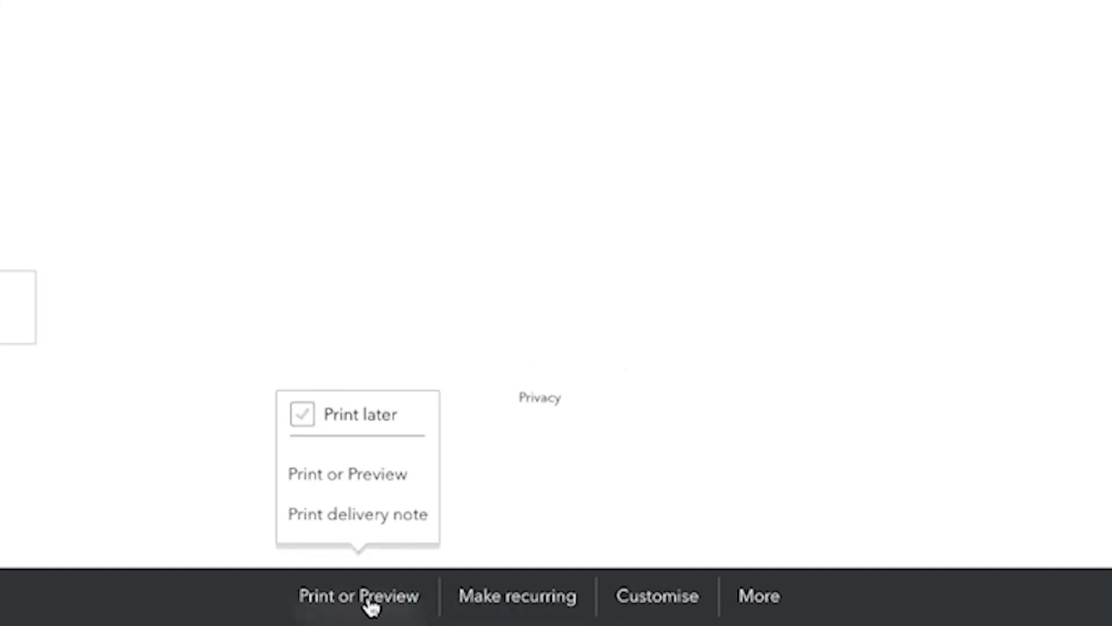
{"action": "left_click", "coordinate": [360, 481]}
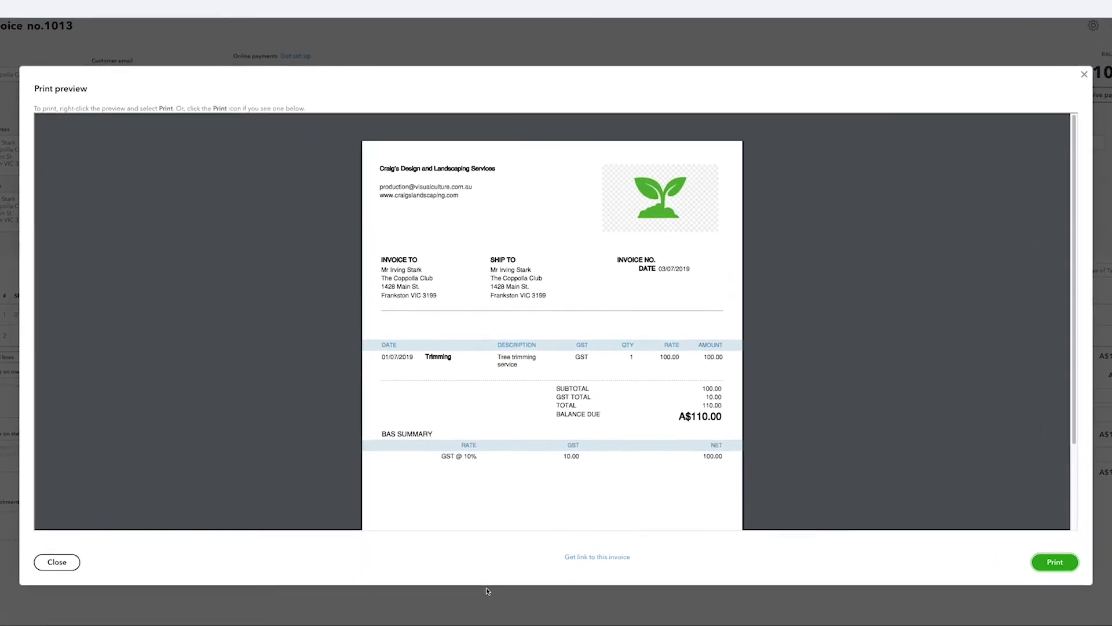
{"action": "left_click", "coordinate": [491, 578]}
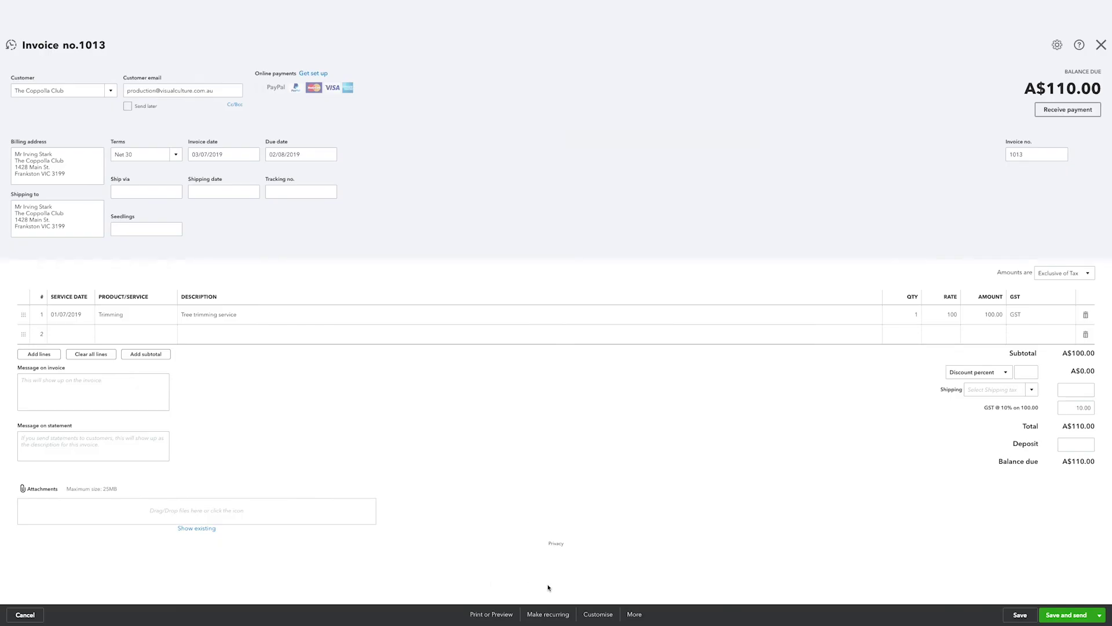